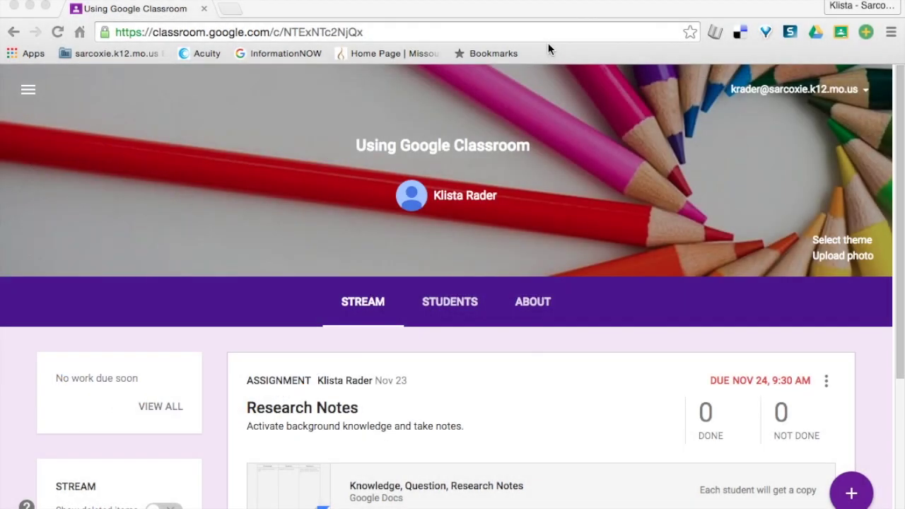
Create a new assignment draft titled 'Research Notes'.
scroll(207, 385, down, 5)
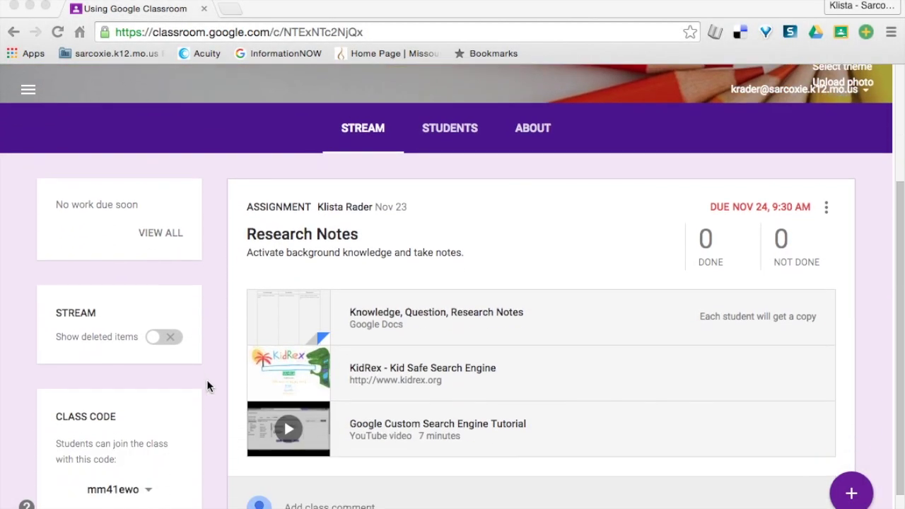
scroll(386, 387, up, 1)
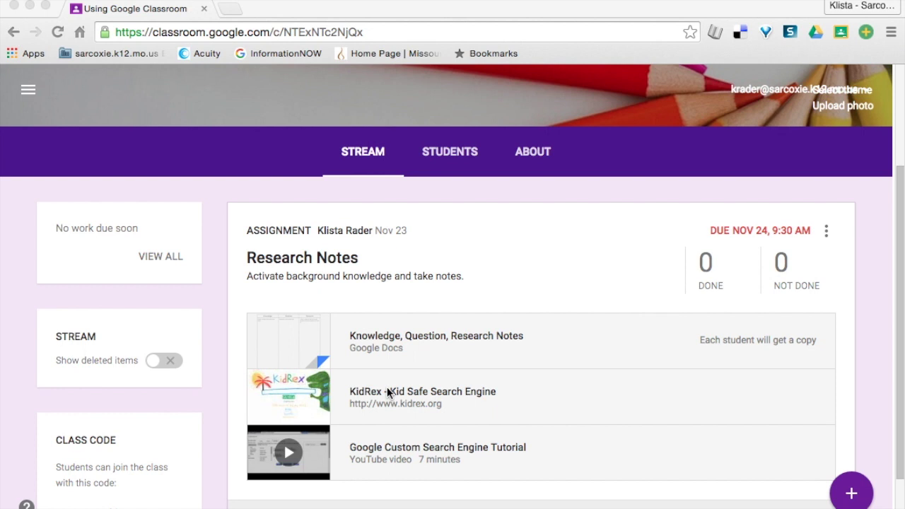
scroll(386, 392, up, 2)
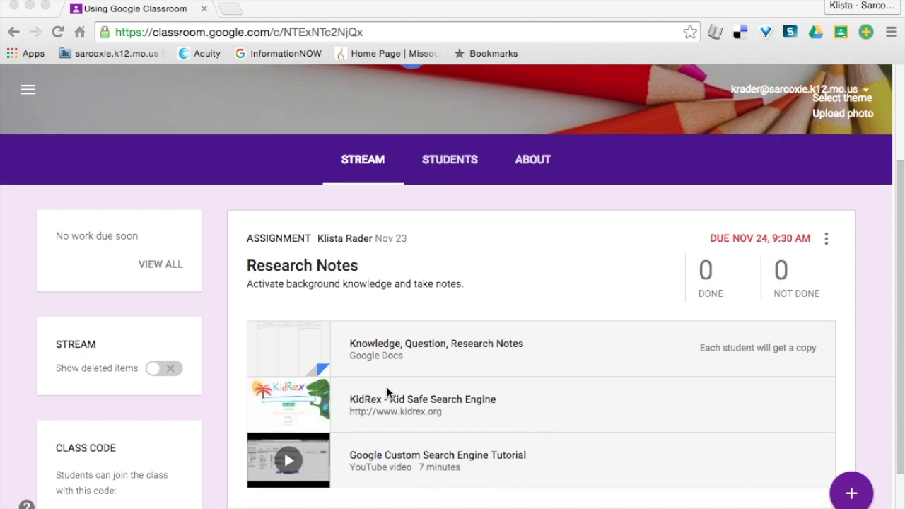
click(851, 495)
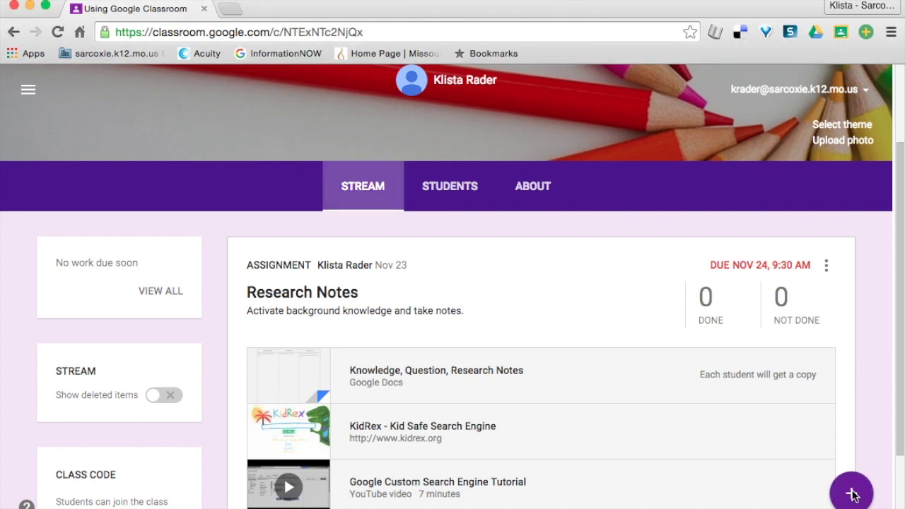
click(852, 495)
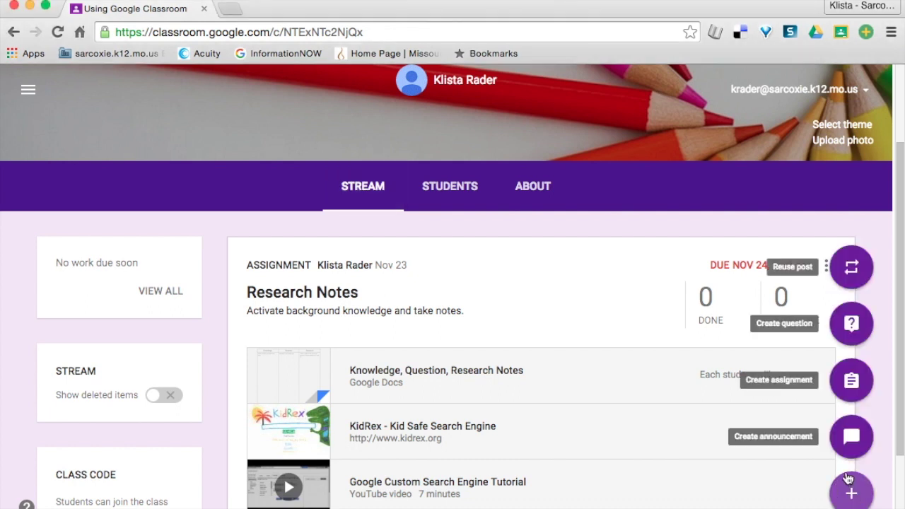
click(848, 393)
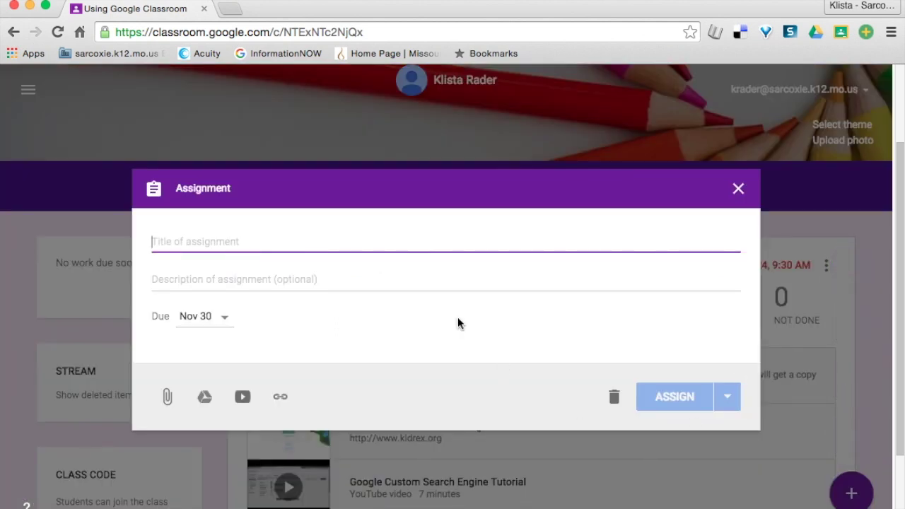
text(Resear)
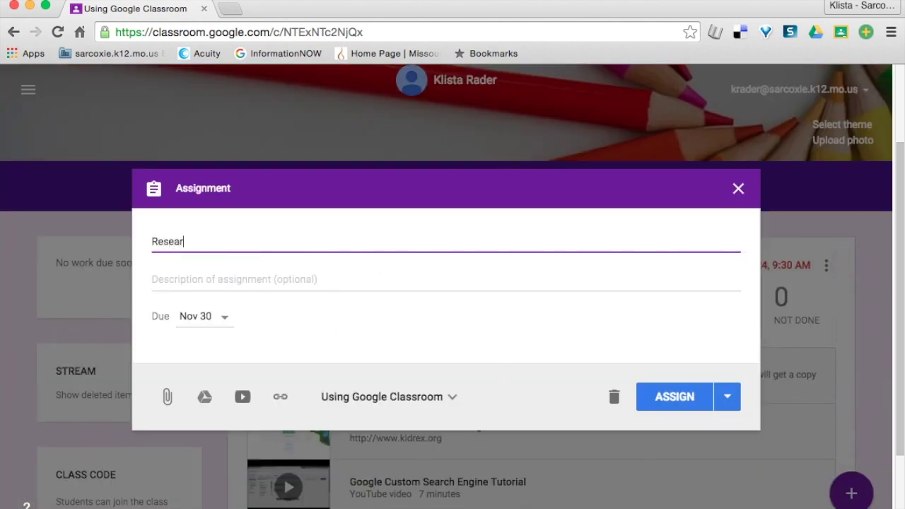
text(ch Notes)
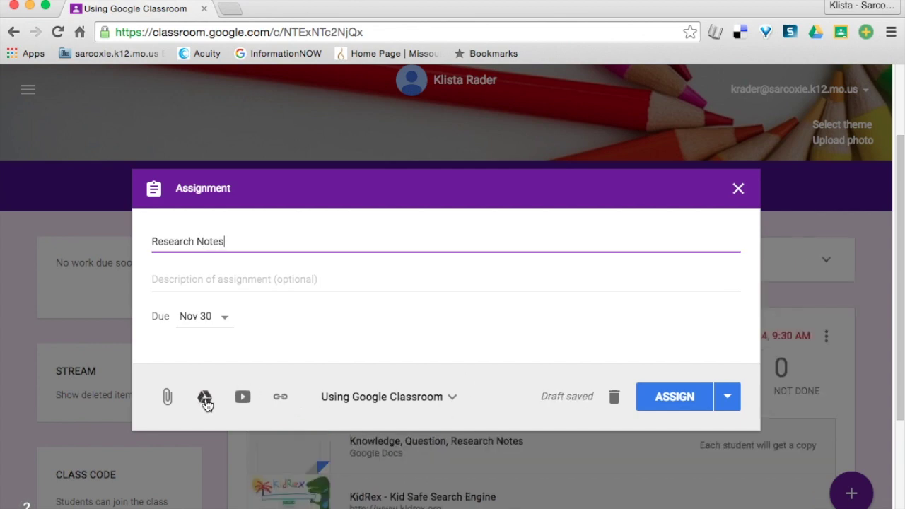
click(205, 398)
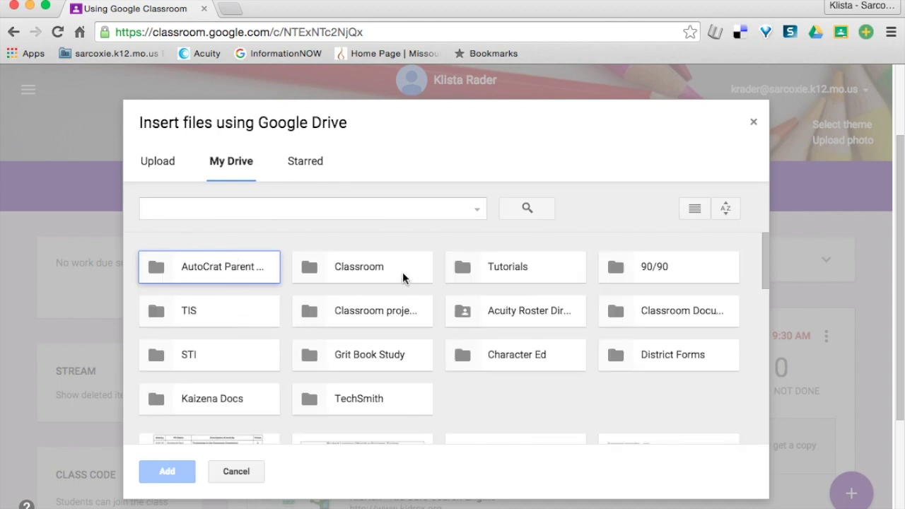
Select 'Knowledge, Question, Research Notes' in My Drive > Classroom > Using Google Classroom.
double_click(402, 276)
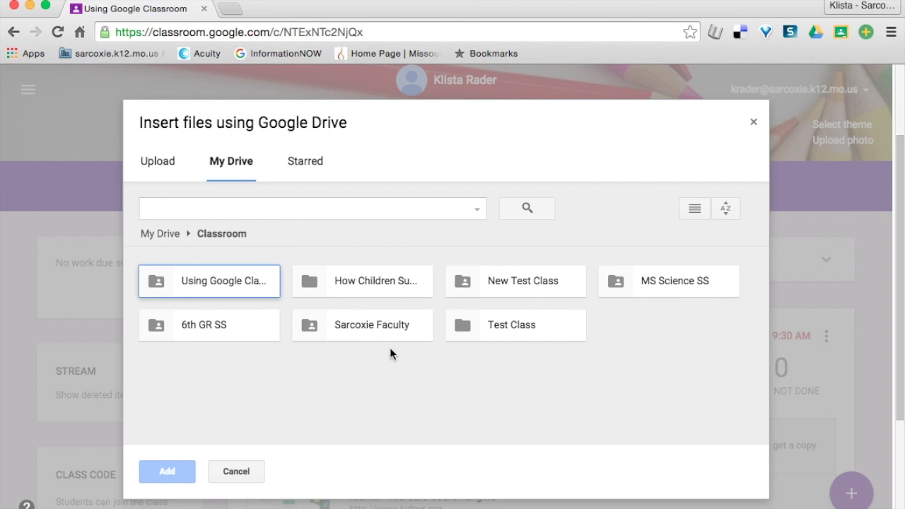
double_click(252, 283)
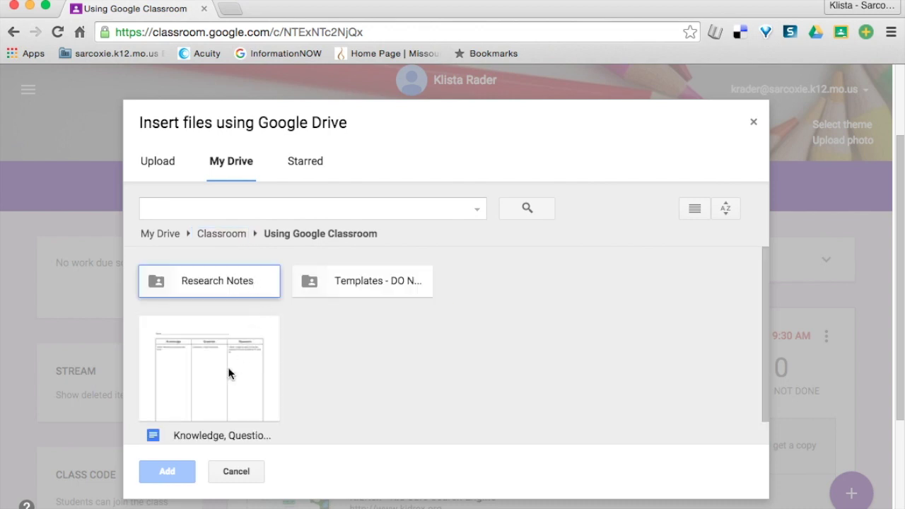
click(227, 367)
Attach the document and set it to make a copy for each student.
click(167, 471)
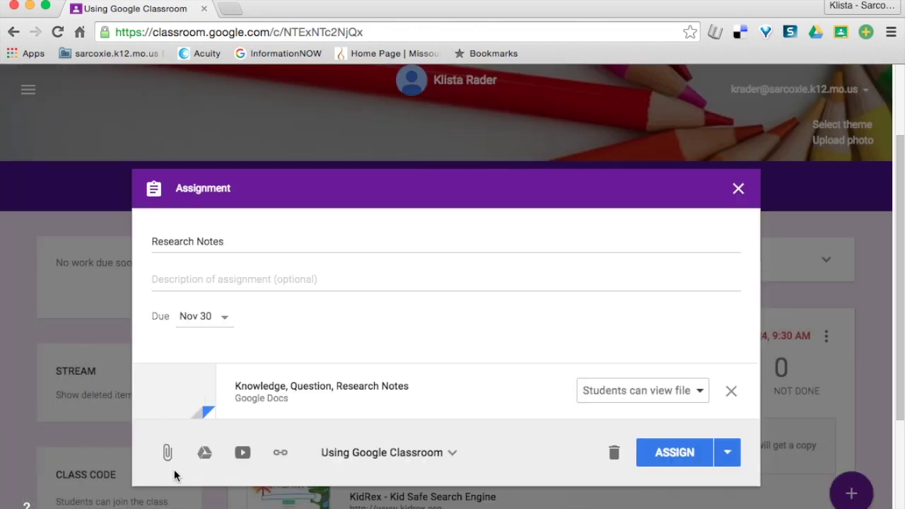
click(647, 396)
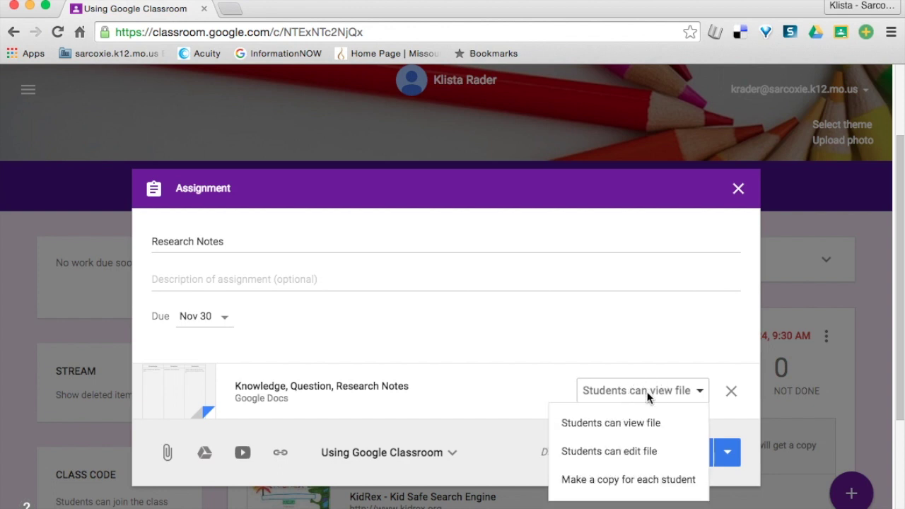
click(616, 480)
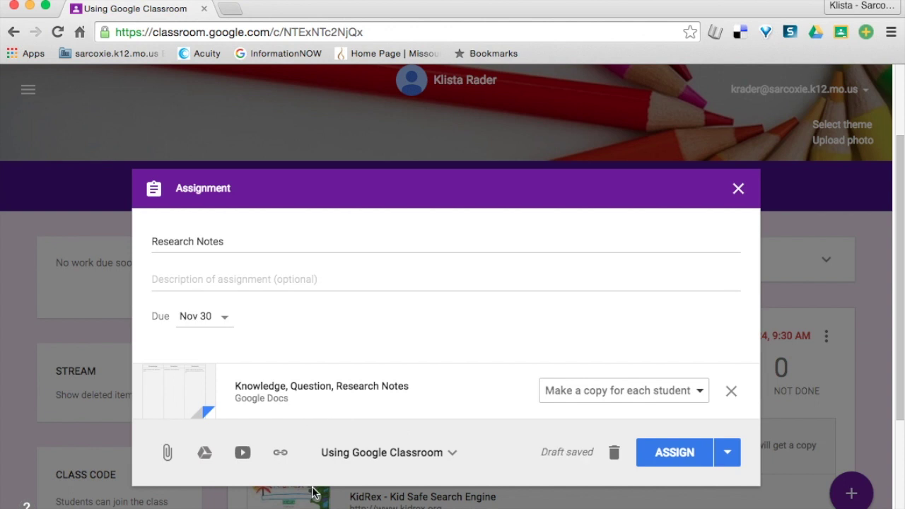
Add Example Class to the target classes and assign the post.
click(453, 458)
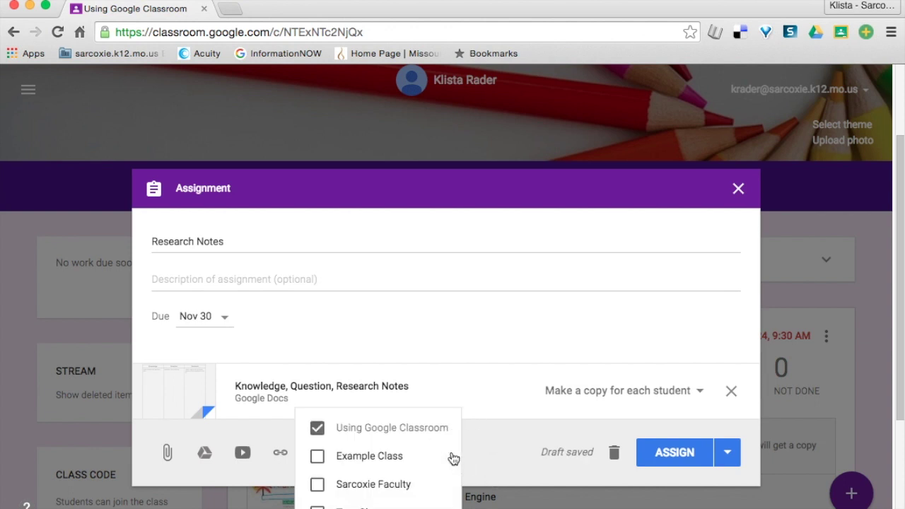
click(318, 460)
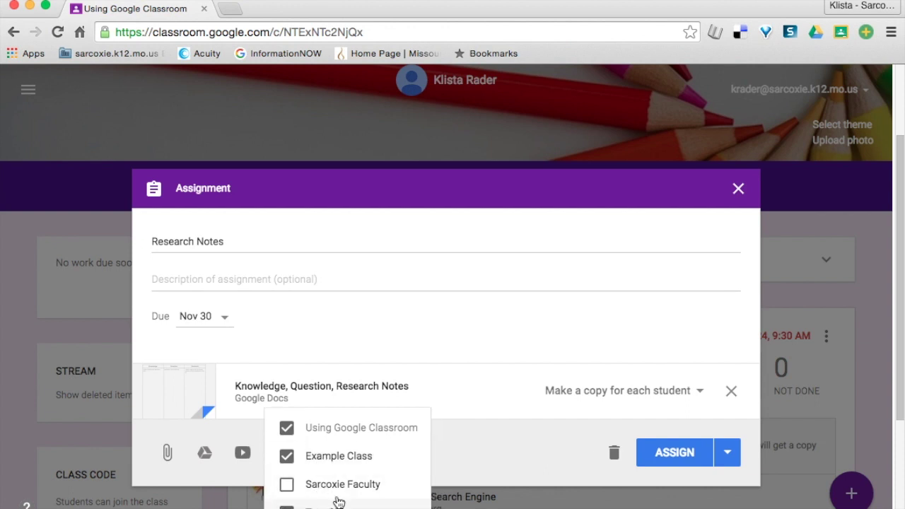
click(671, 454)
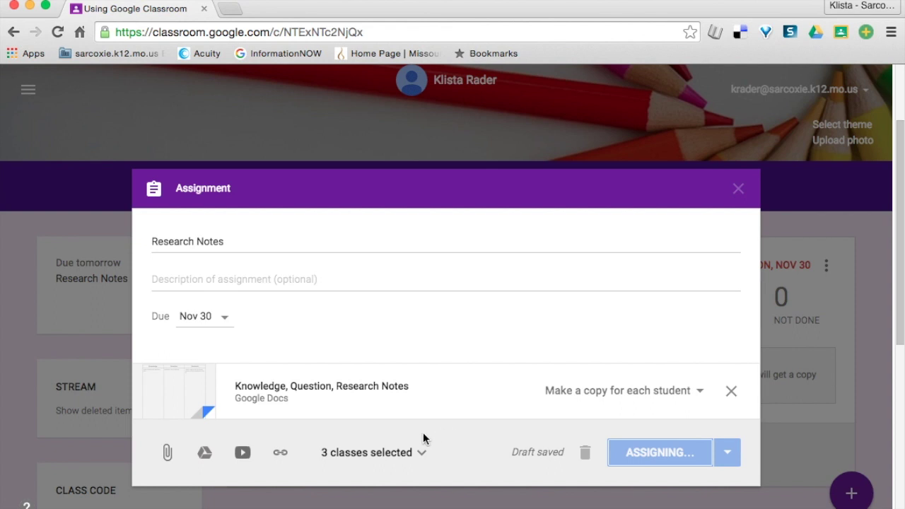
Open the left navigation drawer showing your teaching classes.
scroll(552, 434, down, 1)
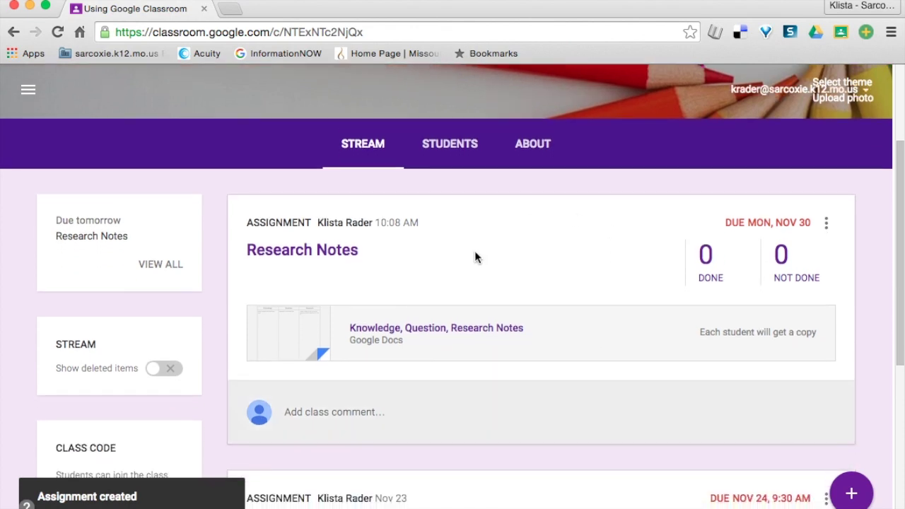
scroll(529, 413, down, 3)
scroll(528, 412, up, 3)
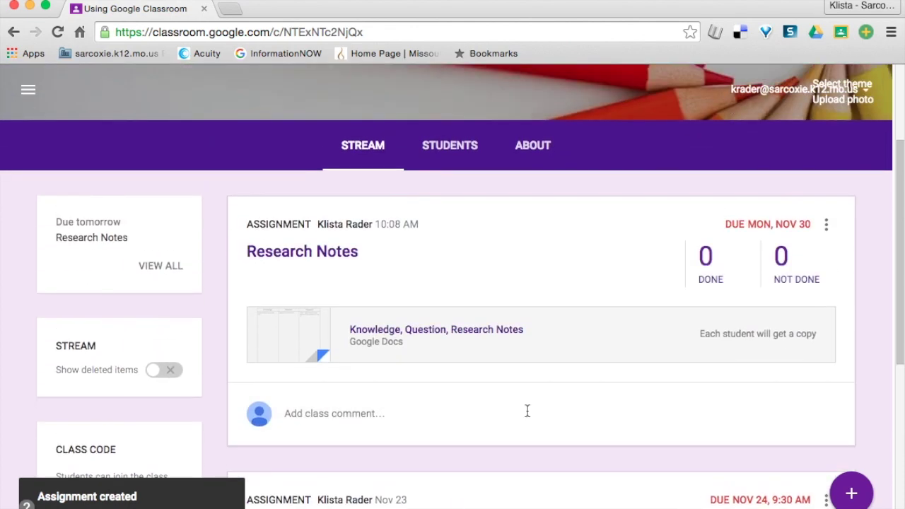
click(28, 89)
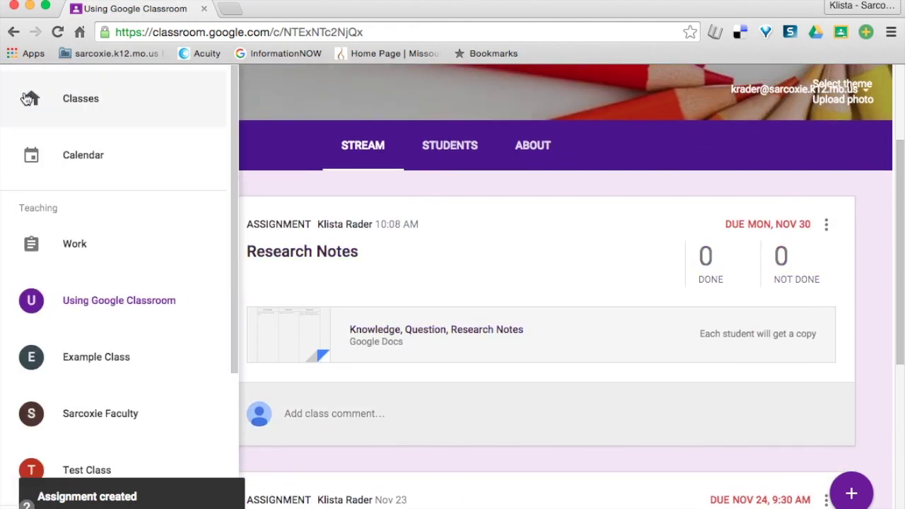
scroll(60, 313, down, 1)
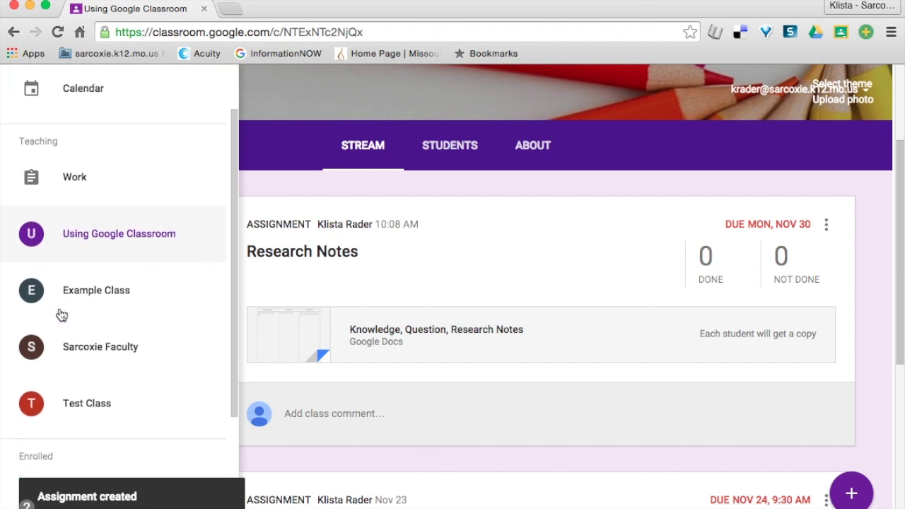
Switch to Example Class and confirm Research Notes appears in its stream.
click(83, 299)
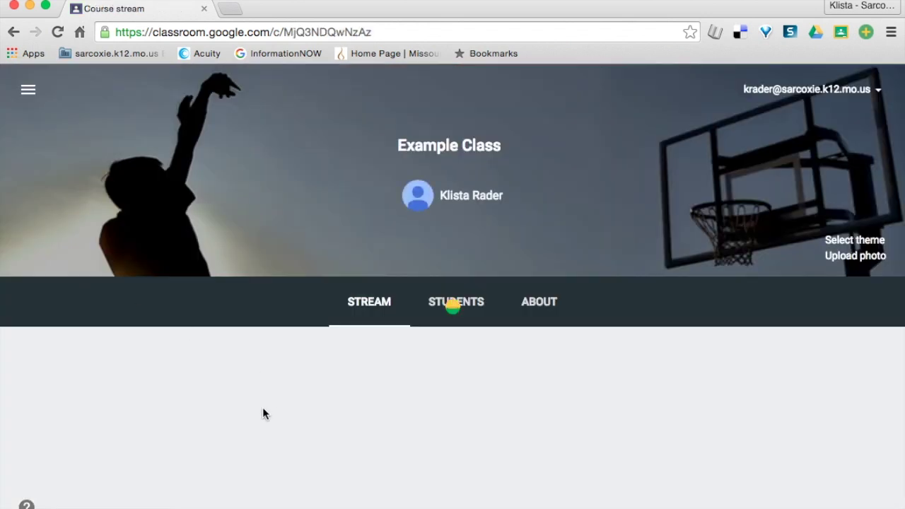
scroll(263, 413, down, 2)
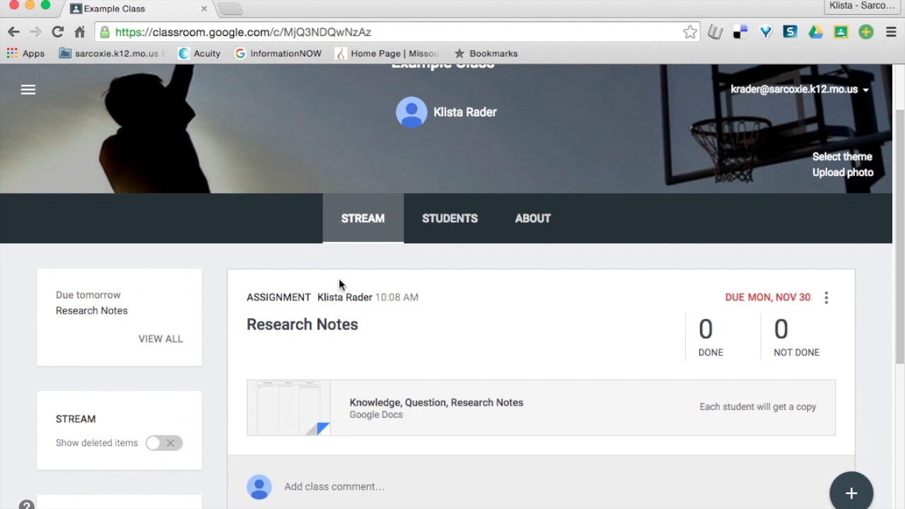
scroll(398, 473, down, 2)
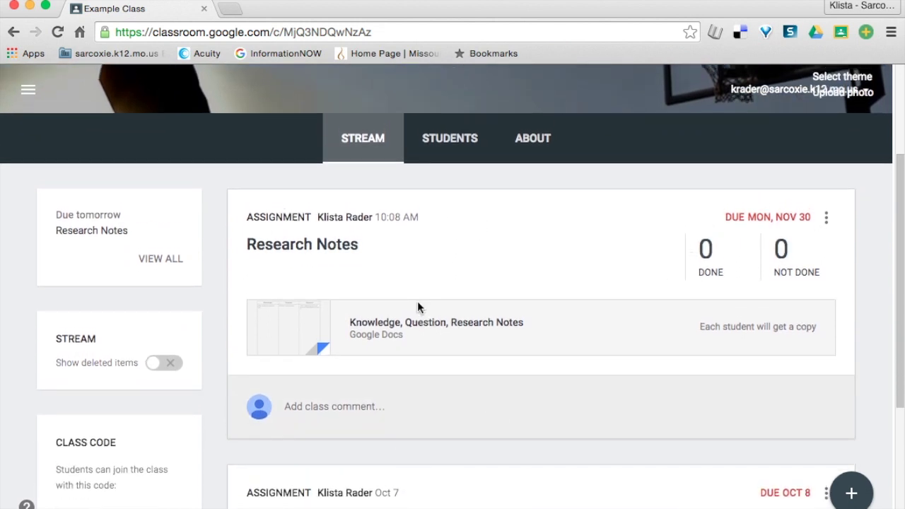
scroll(417, 303, up, 4)
Switch to the Test Class stream and review its posts.
click(28, 89)
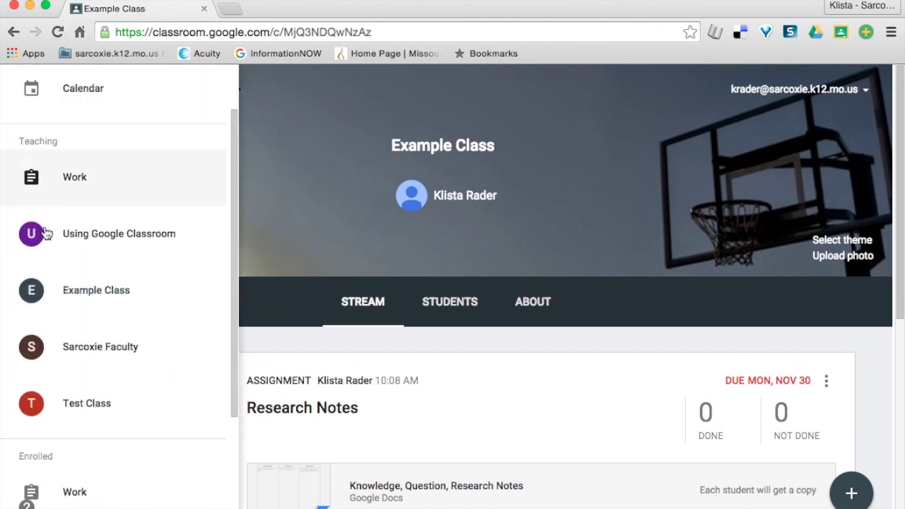
click(68, 396)
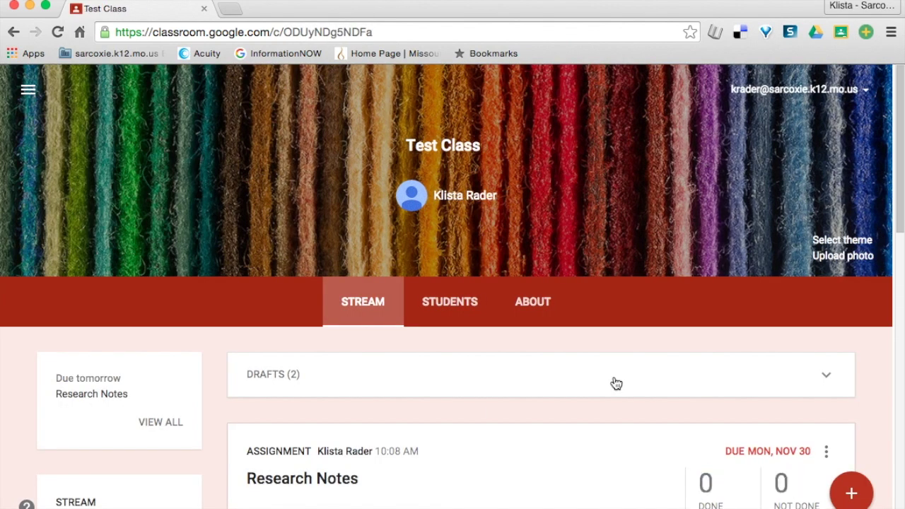
scroll(614, 382, down, 3)
scroll(613, 382, down, 2)
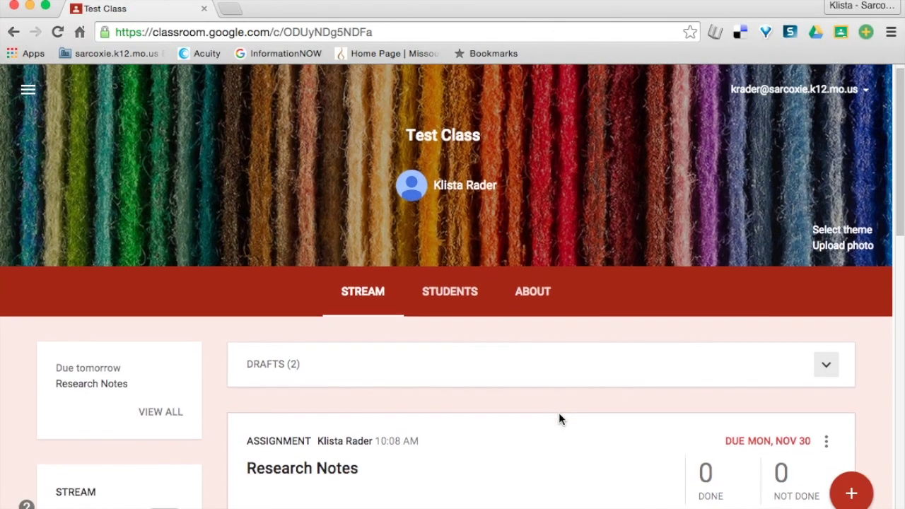
scroll(131, 275, up, 1)
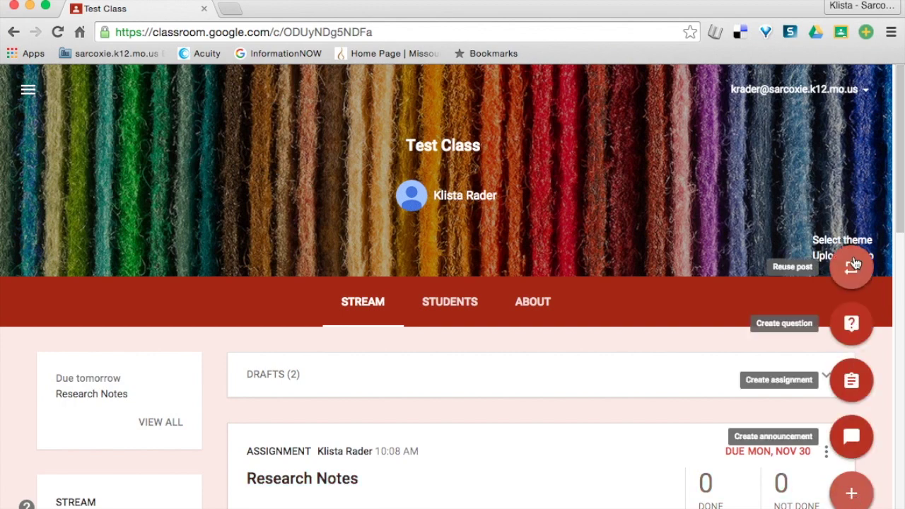
Reuse the Nov 23 Research Notes post from Using Google Classroom with copied attachments.
click(854, 263)
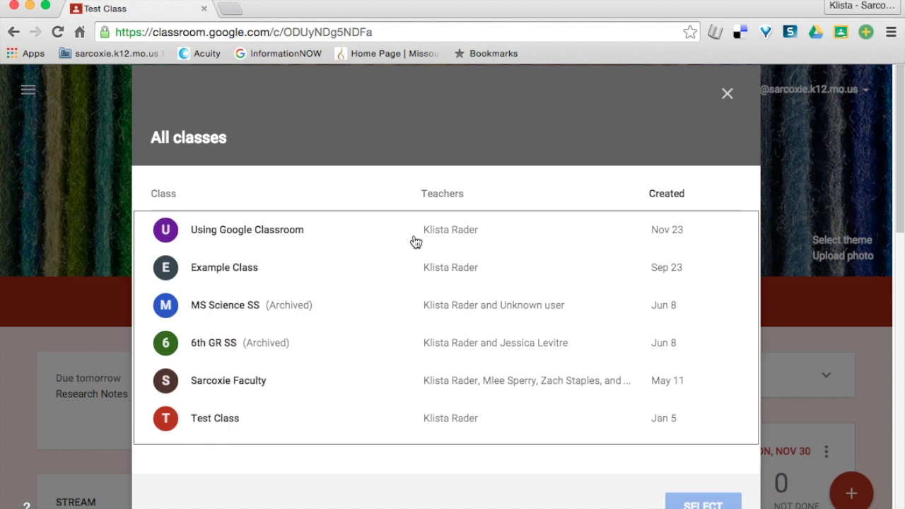
click(294, 233)
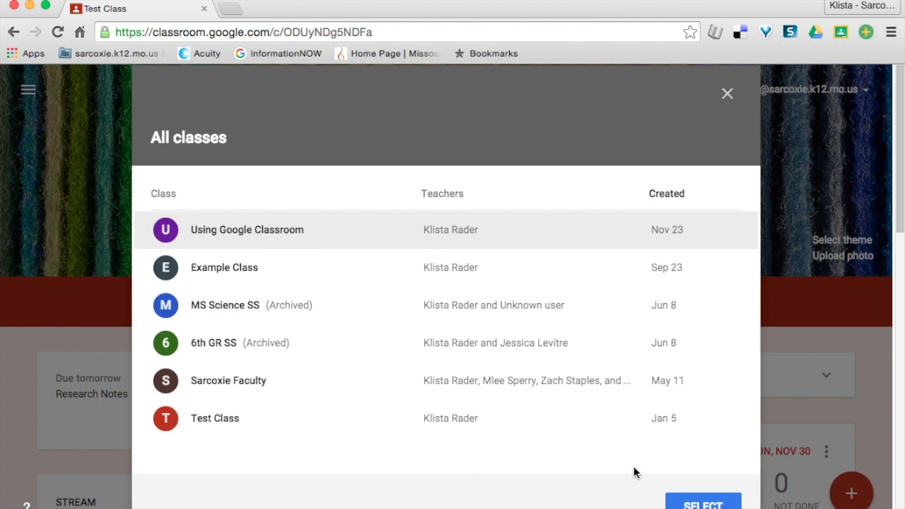
click(702, 503)
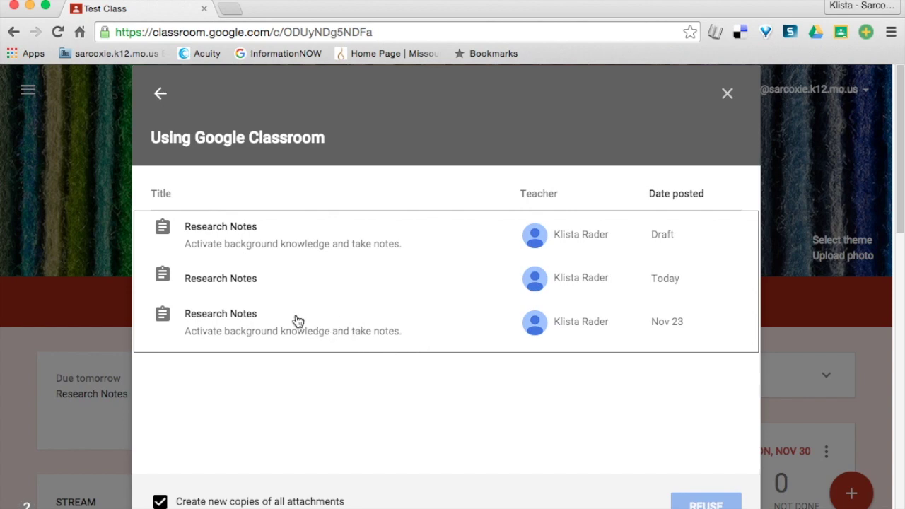
click(364, 332)
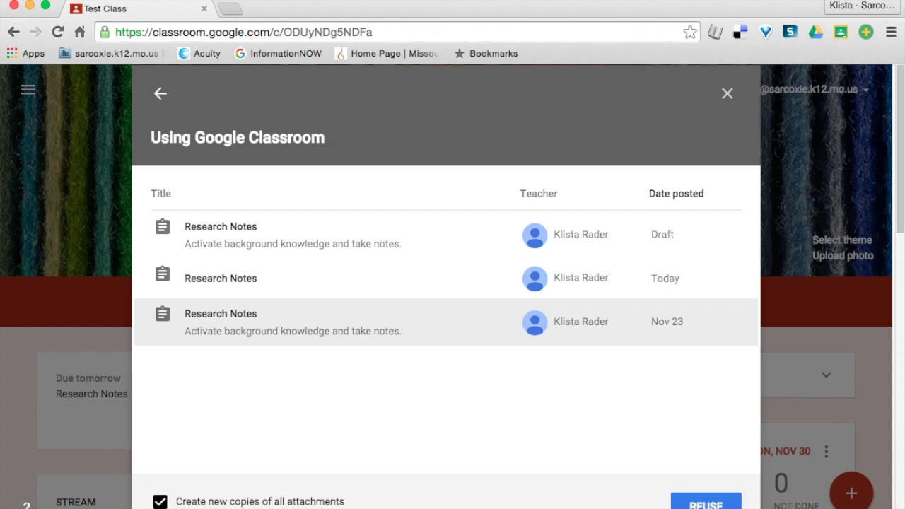
click(705, 503)
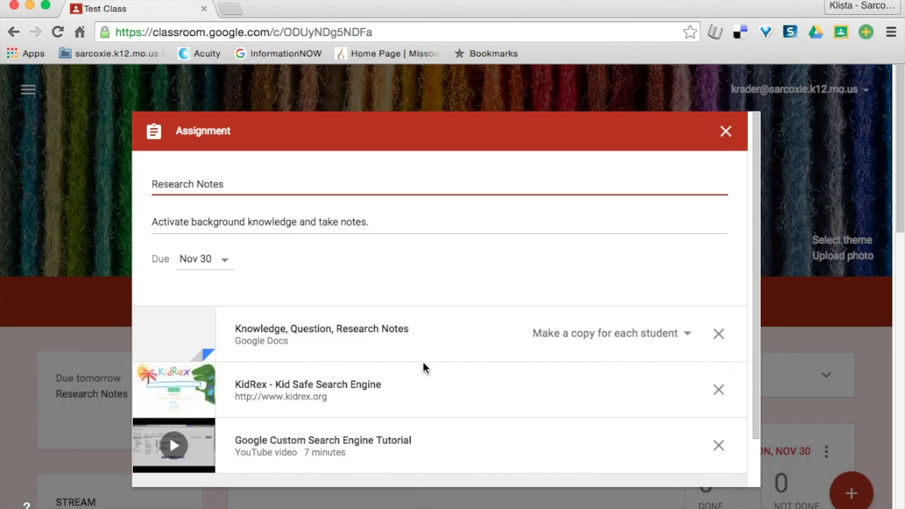
Assign the prefilled Research Notes assignment, due Nov 30, to Test Class.
scroll(423, 368, down, 2)
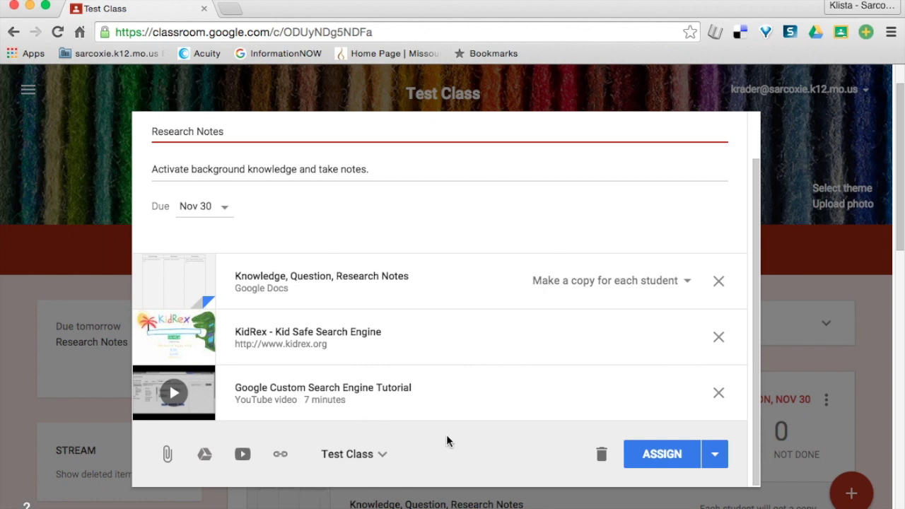
scroll(447, 435, up, 1)
scroll(446, 436, down, 2)
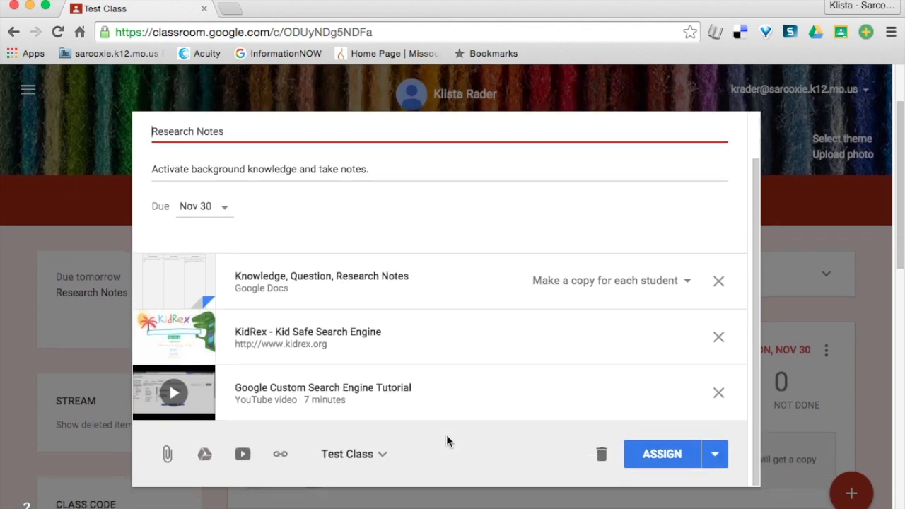
click(651, 456)
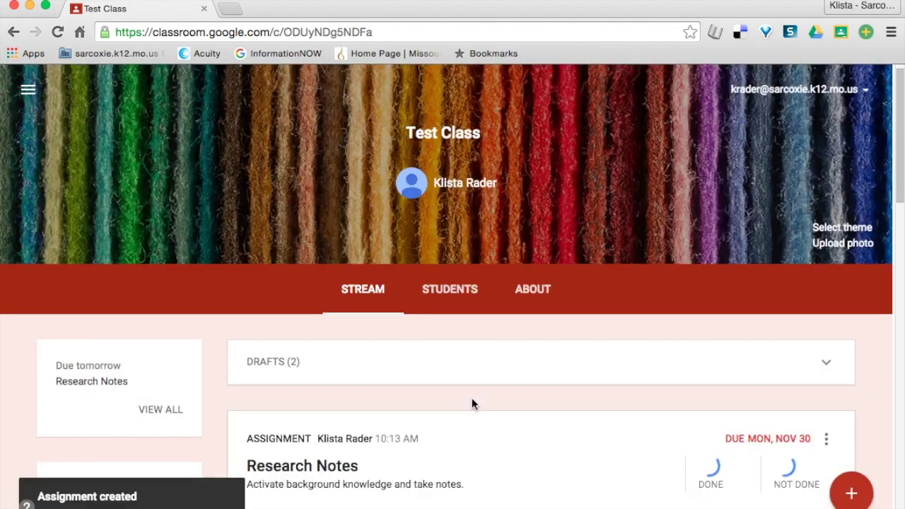
scroll(471, 397, down, 3)
scroll(472, 397, down, 2)
scroll(471, 397, down, 1)
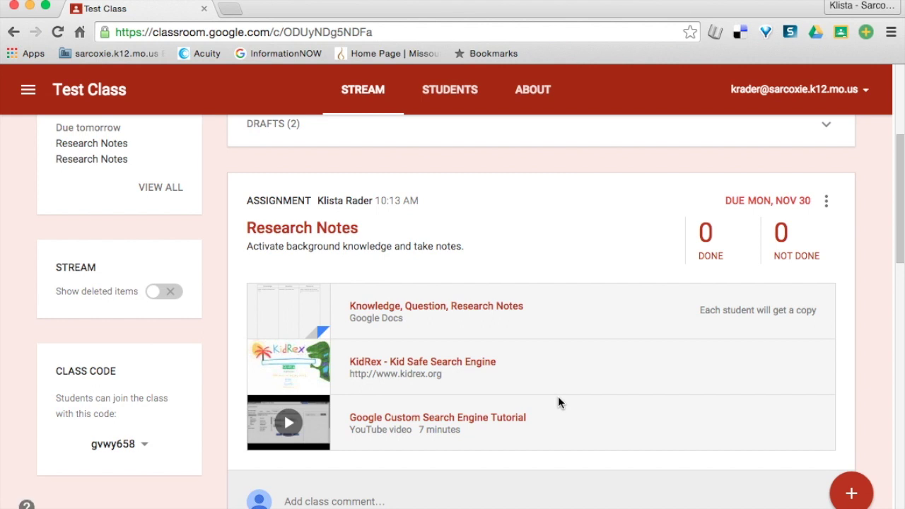
scroll(557, 397, up, 2)
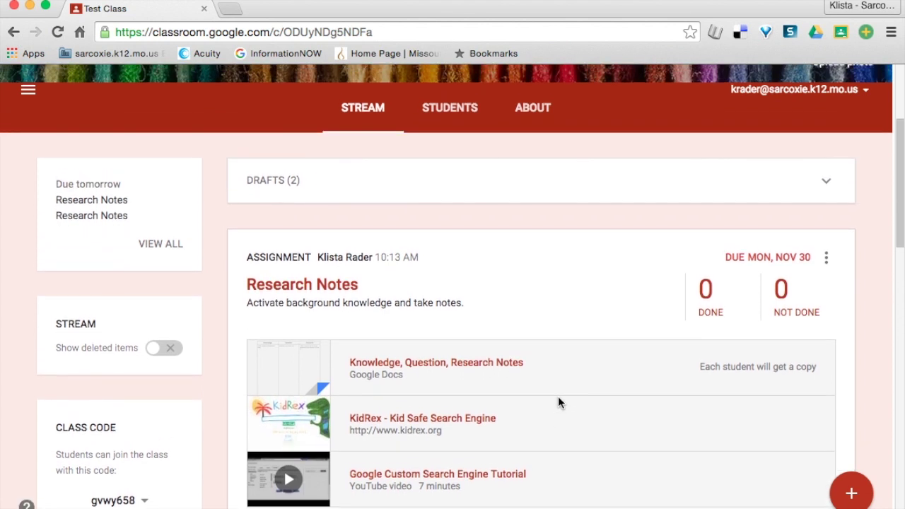